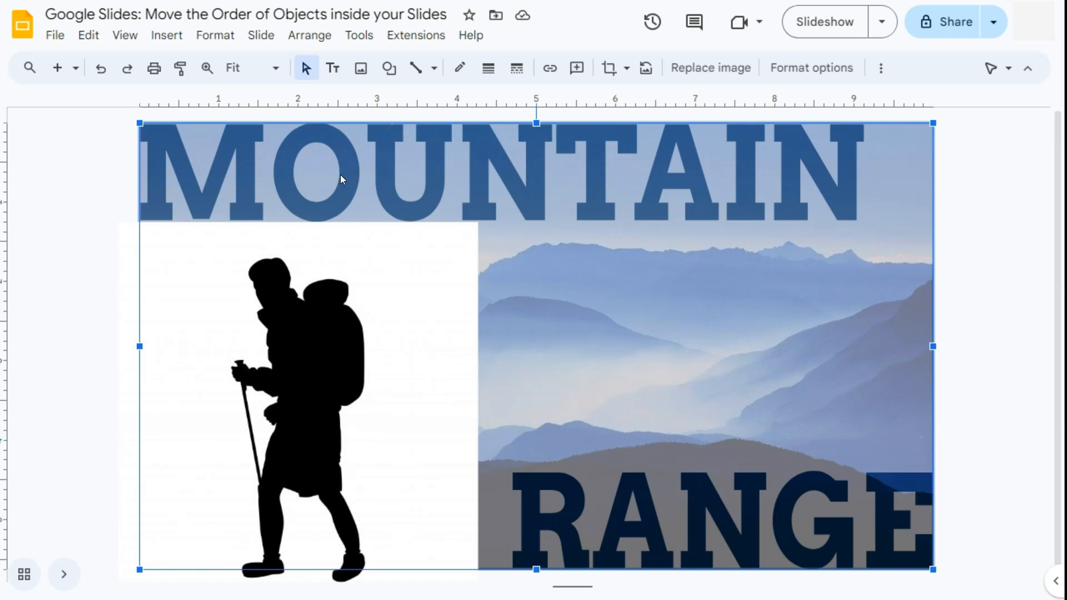
Step: Send the hiker silhouette image backward one layer so it sits behind the translucent mountain photo
{"action": "left_click", "coordinate": [365, 315]}
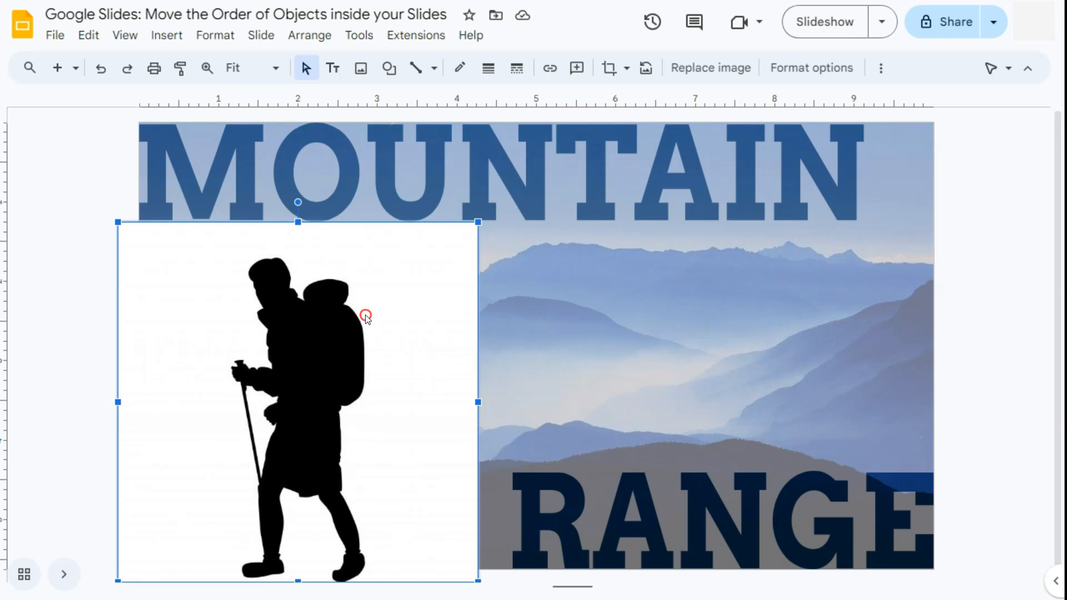
{"action": "right_click", "coordinate": [365, 315]}
{"action": "mouse_move", "coordinate": [417, 271]}
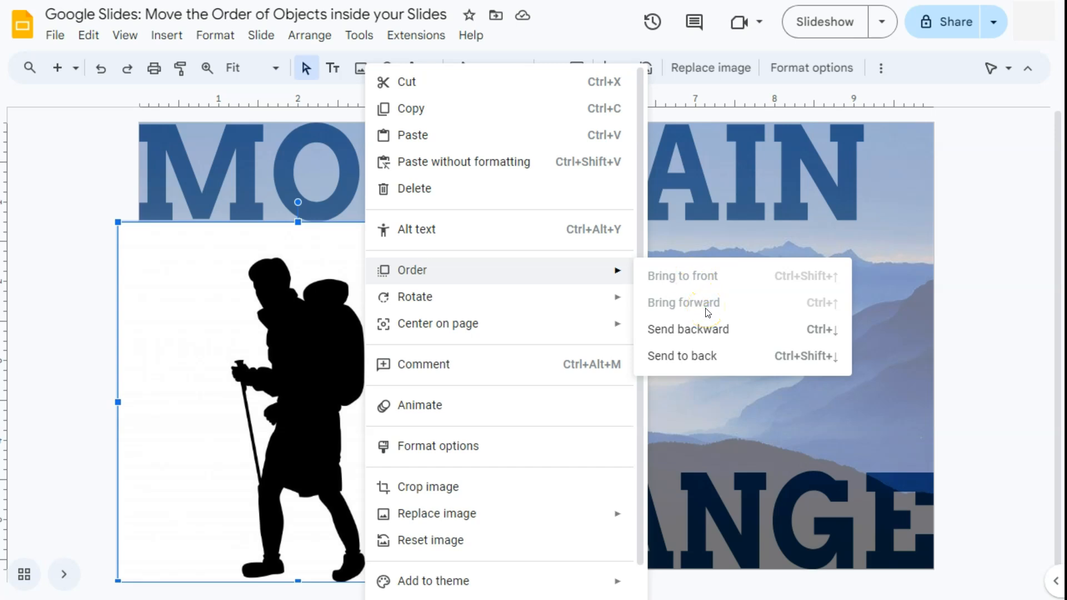
{"action": "left_click", "coordinate": [255, 297]}
{"action": "mouse_move", "coordinate": [502, 271]}
{"action": "left_click", "coordinate": [691, 363]}
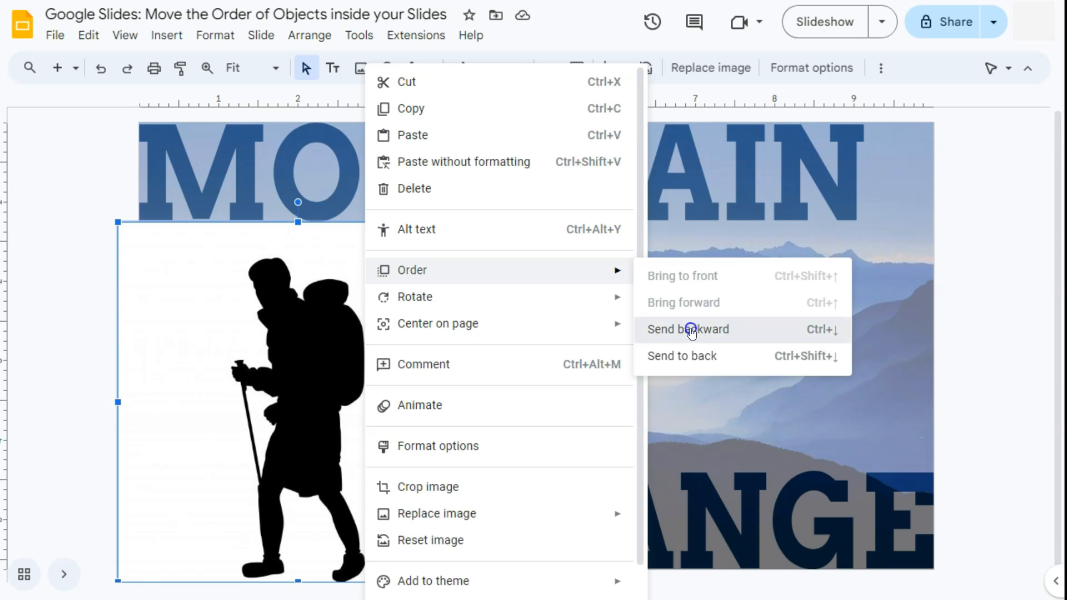
{"action": "left_click", "coordinate": [691, 331]}
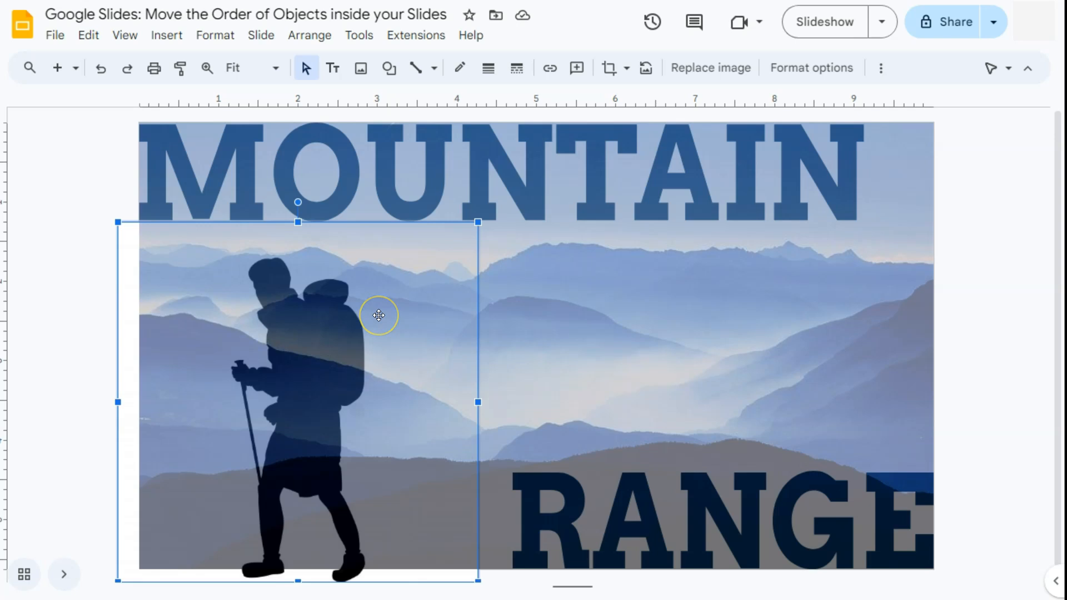
Step: Move the mountain photo down and to the left to uncover parts of the MOUNTAIN and RANGE text objects
{"action": "left_click", "coordinate": [647, 330]}
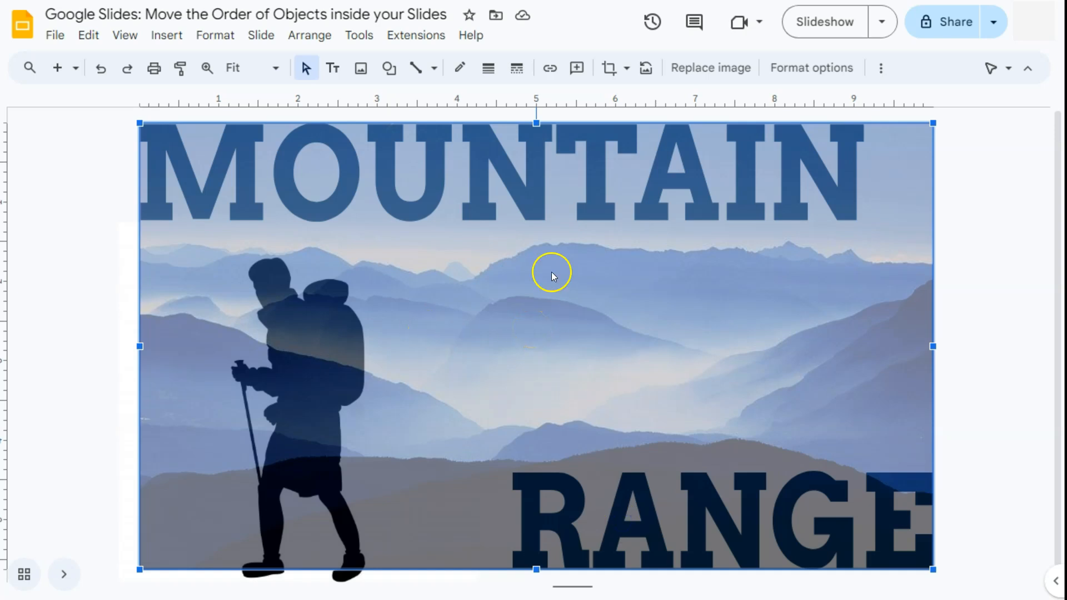
{"action": "left_click_drag", "start_coordinate": [579, 275], "coordinate": [525, 307]}
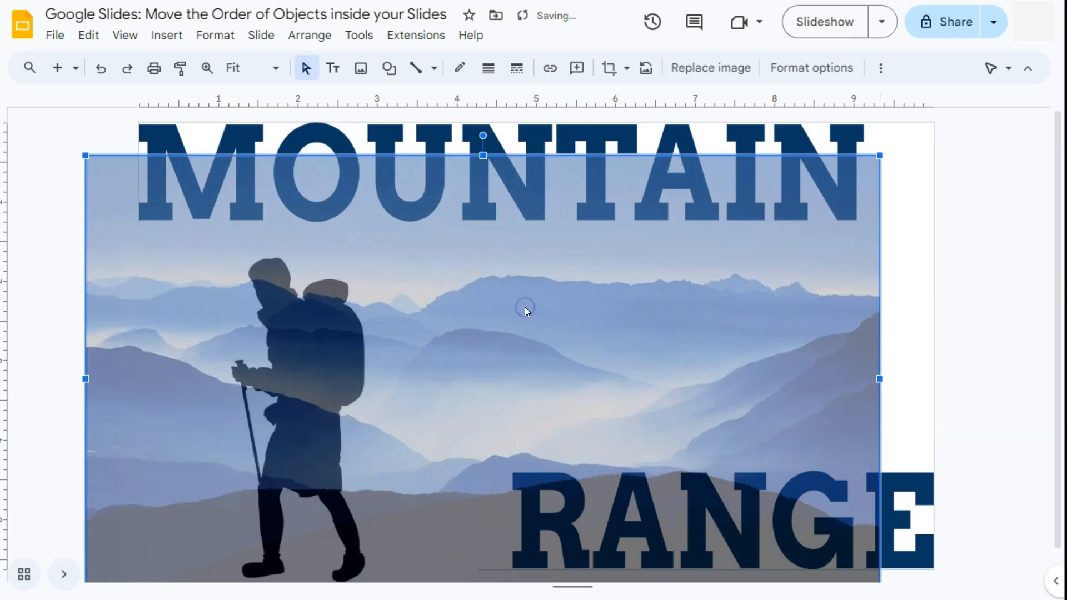
{"action": "left_click", "coordinate": [548, 137]}
{"action": "left_click", "coordinate": [906, 508]}
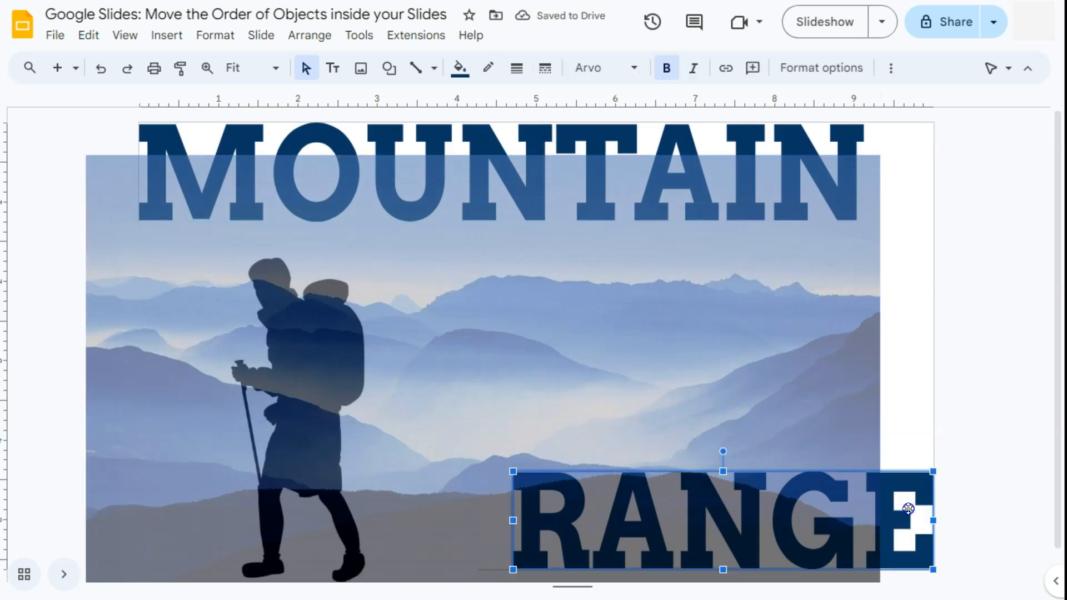
Step: Bring the MOUNTAIN and RANGE text objects to the front together
{"action": "left_click", "coordinate": [689, 190]}
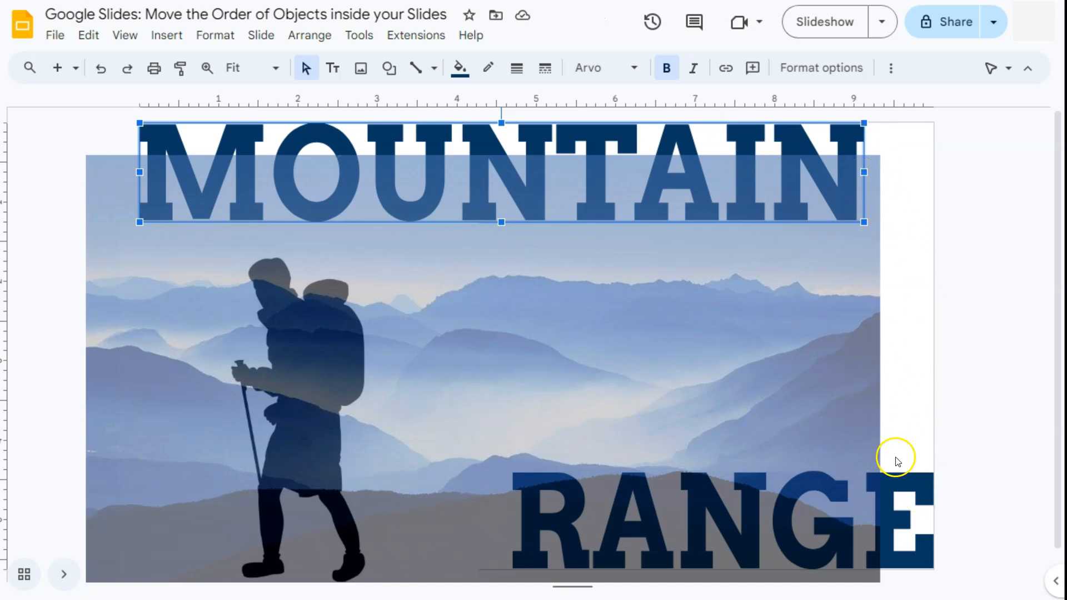
{"action": "left_click", "coordinate": [903, 488], "text": "shift"}
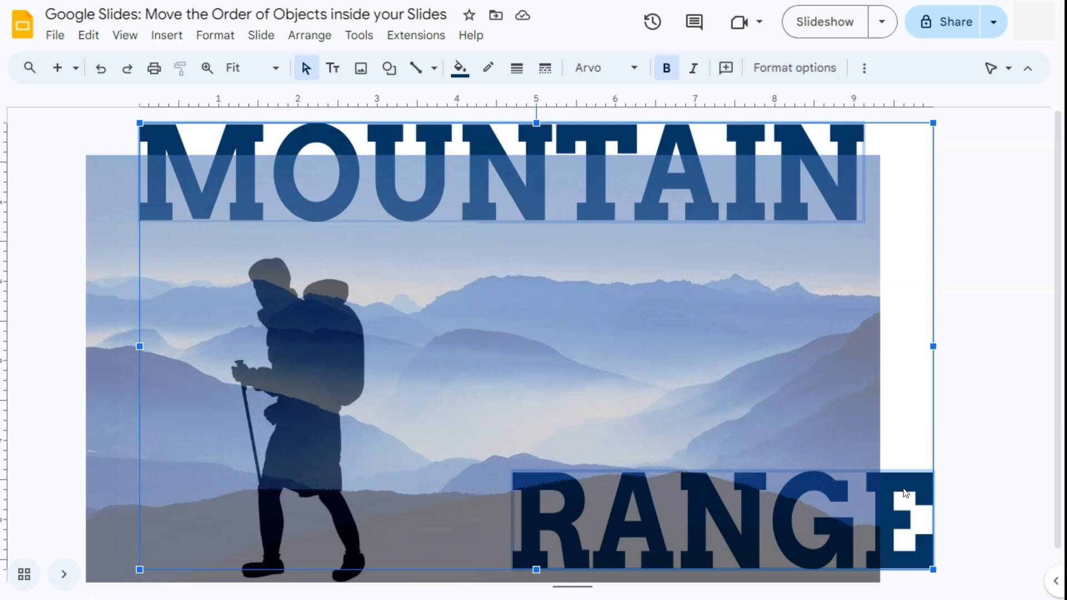
{"action": "right_click", "coordinate": [814, 145]}
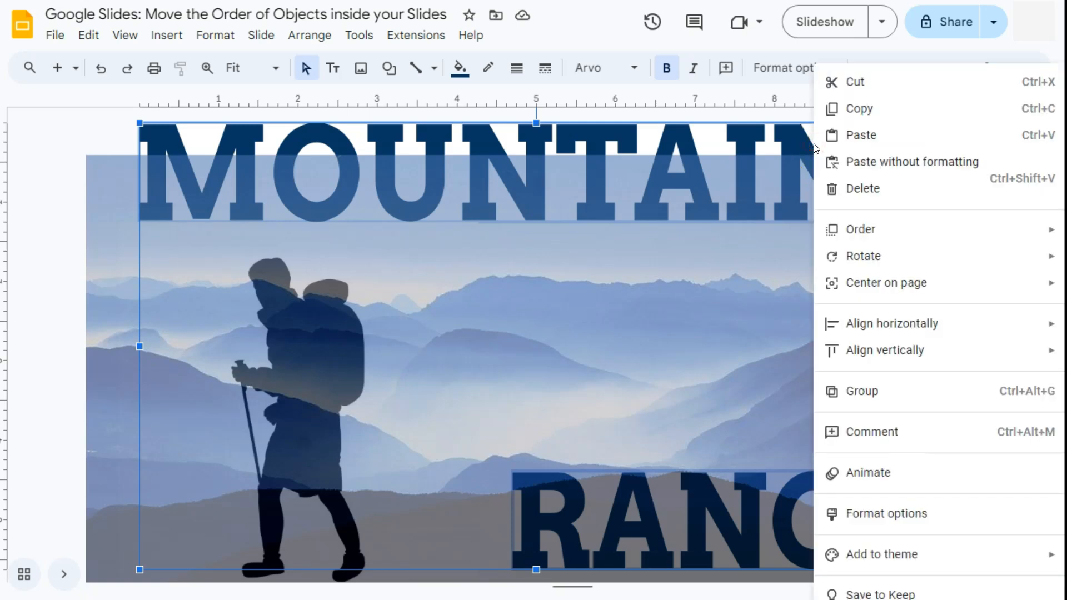
{"action": "left_click", "coordinate": [849, 231]}
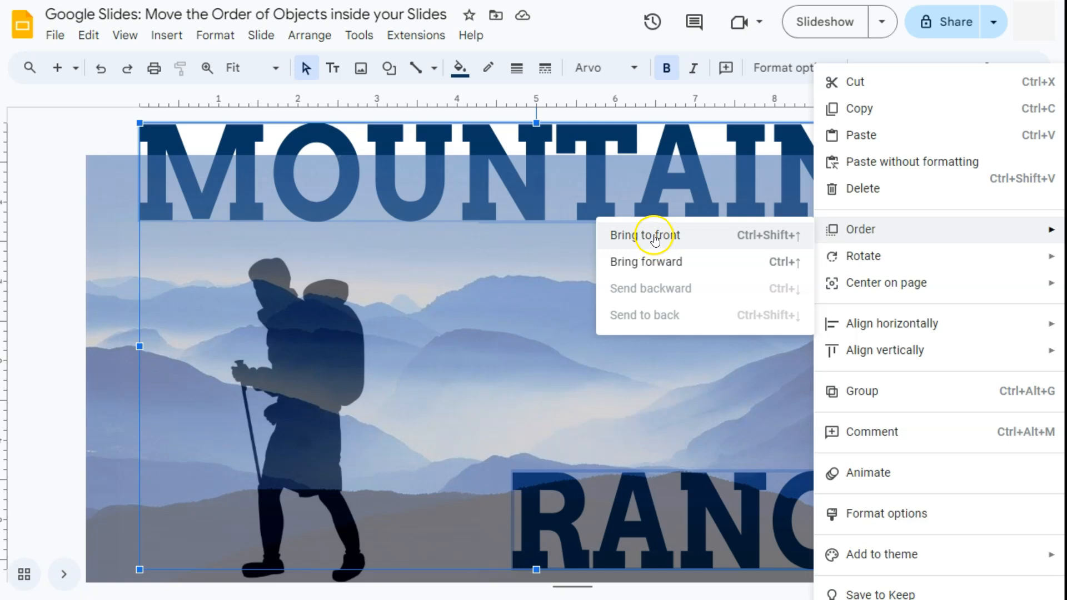
{"action": "left_click", "coordinate": [655, 239]}
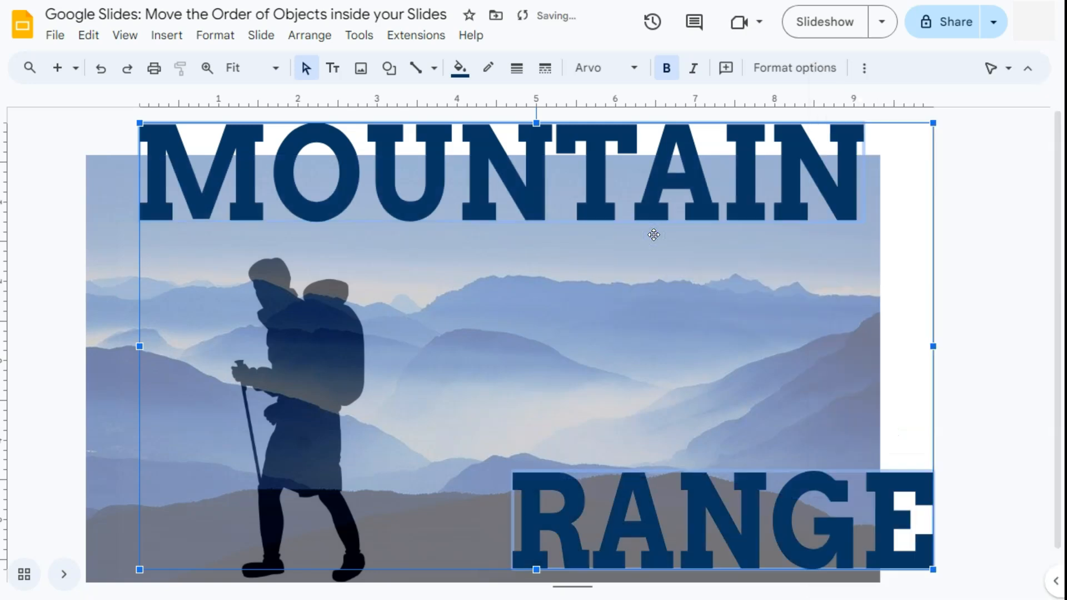
Step: Move the mountain photo back so that it covers the whole slide, and clear the selection
{"action": "left_click", "coordinate": [648, 305]}
{"action": "left_click_drag", "start_coordinate": [581, 325], "coordinate": [633, 294]}
{"action": "left_click", "coordinate": [962, 401]}
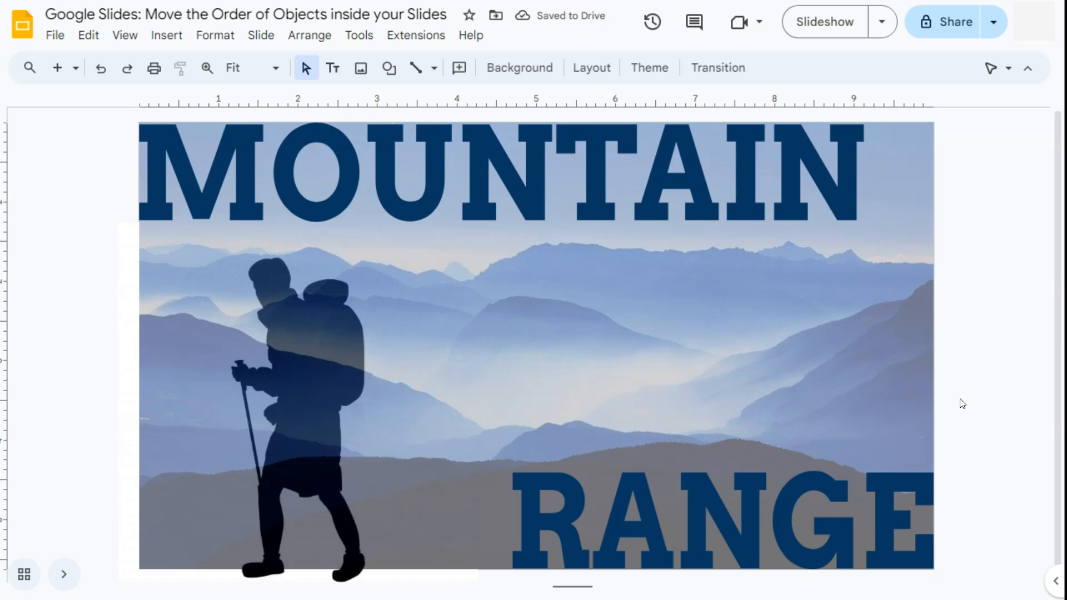
{"action": "left_click", "coordinate": [960, 399]}
Step: Select the text objects, the mountain photo and the hiker image in turn to check their stacking order
{"action": "left_click", "coordinate": [669, 164]}
{"action": "left_click", "coordinate": [715, 514]}
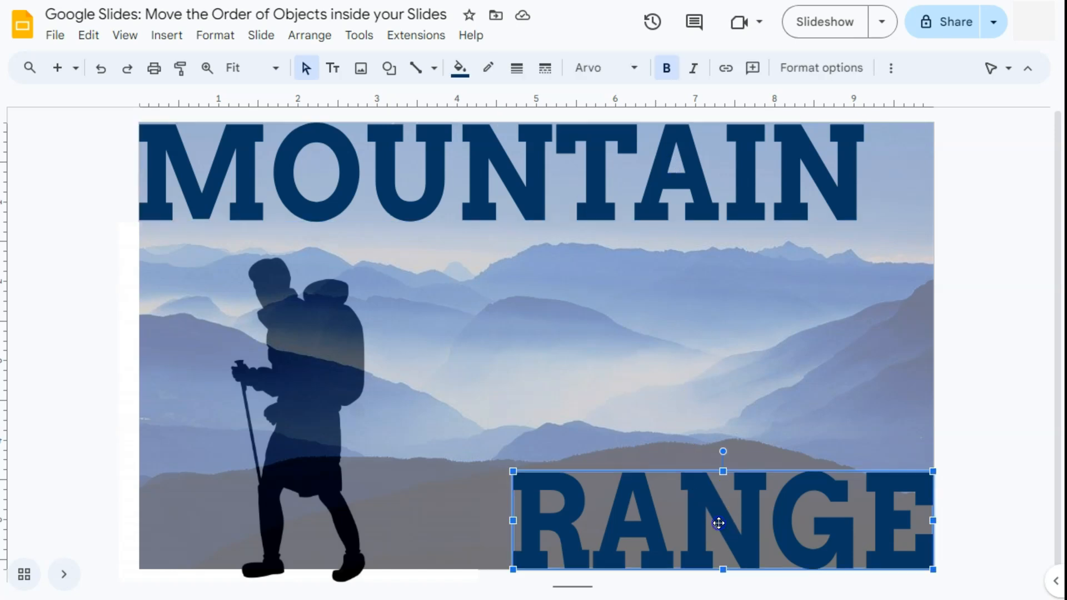
{"action": "left_click", "coordinate": [631, 318]}
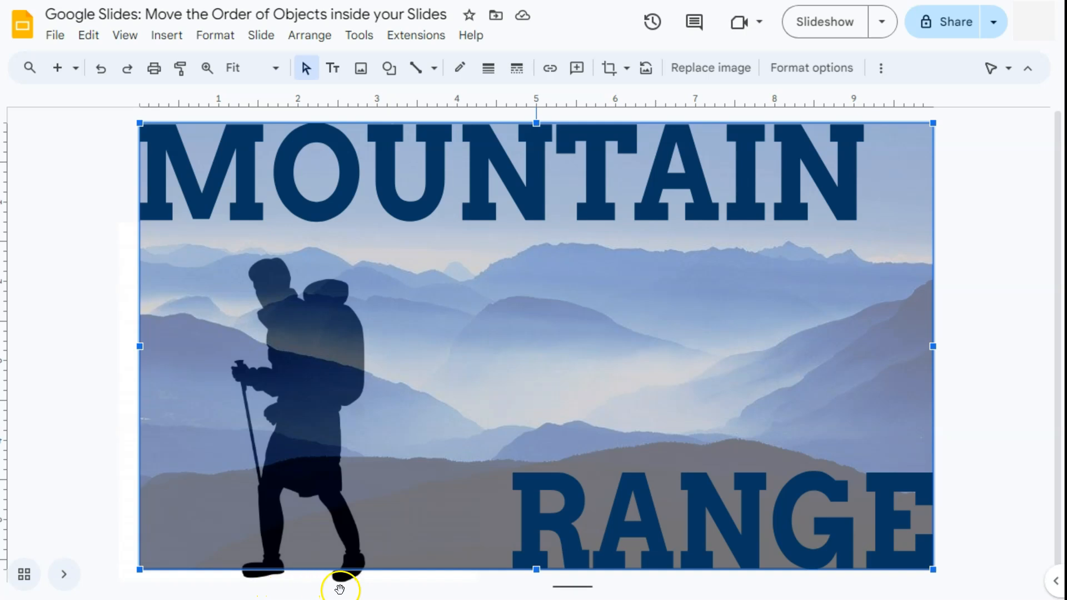
{"action": "left_click", "coordinate": [340, 585]}
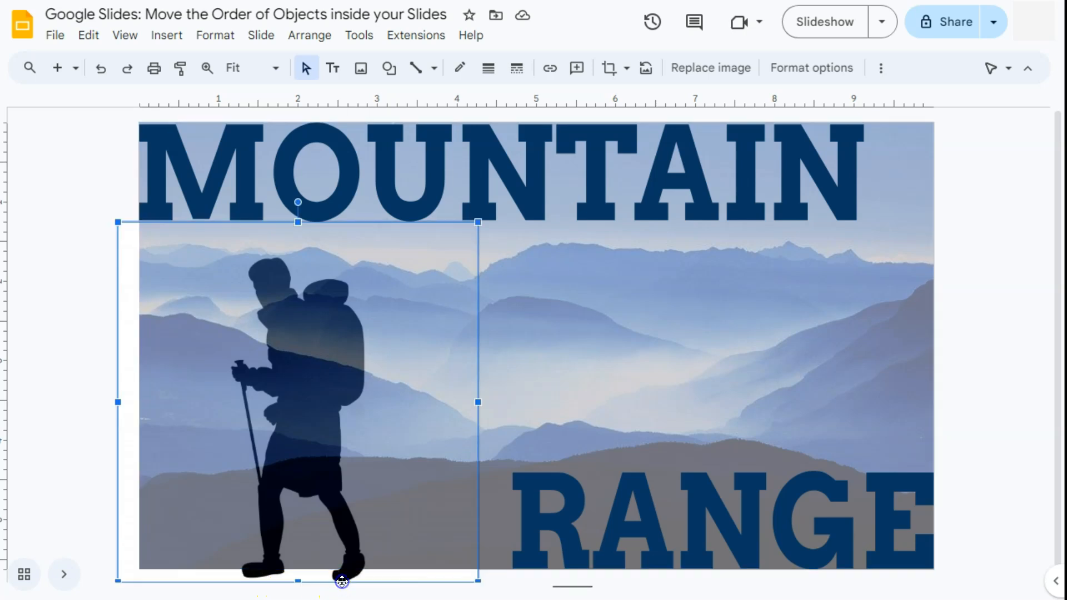
{"action": "left_click", "coordinate": [87, 312]}
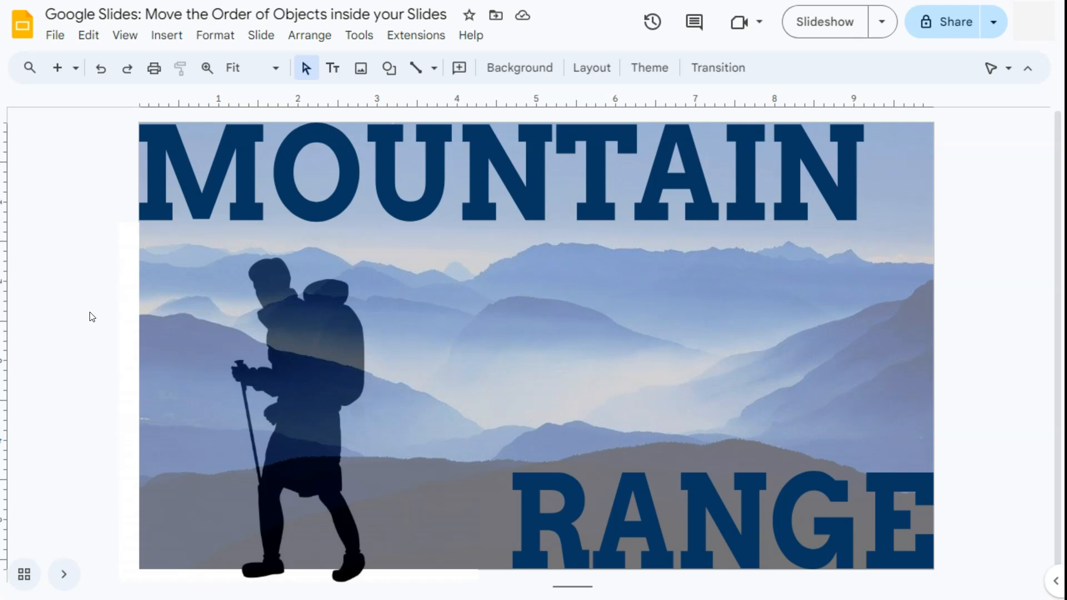
Step: Go to the "All About DOGS" slide and bring the German shepherd photo to the front
{"action": "scroll", "coordinate": [92, 317], "scroll_direction": "down", "scroll_amount": 1}
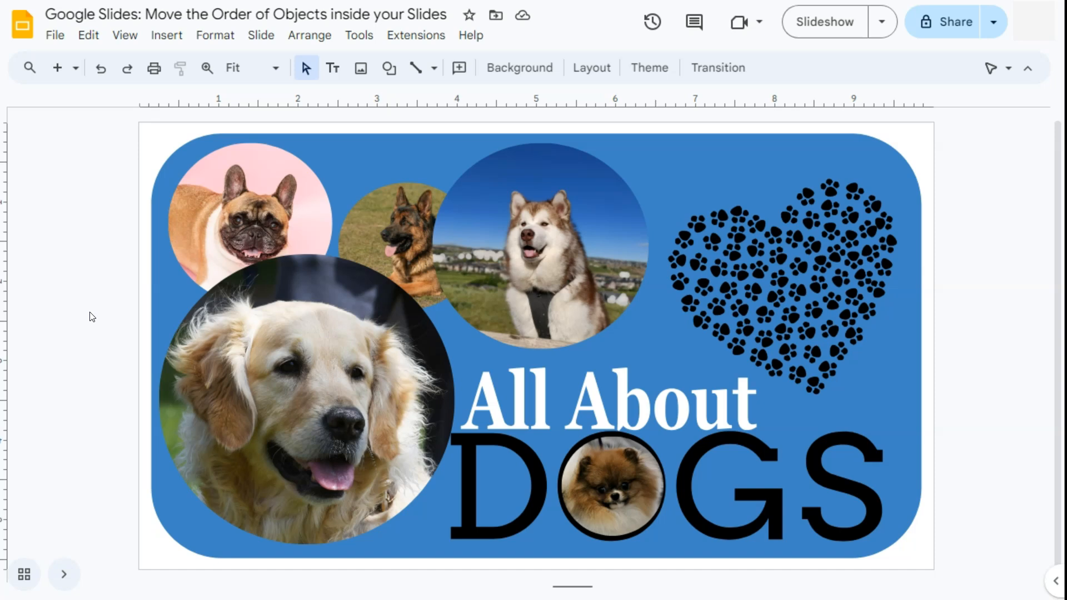
{"action": "left_click", "coordinate": [89, 281]}
{"action": "left_click", "coordinate": [476, 246]}
{"action": "left_click", "coordinate": [362, 220]}
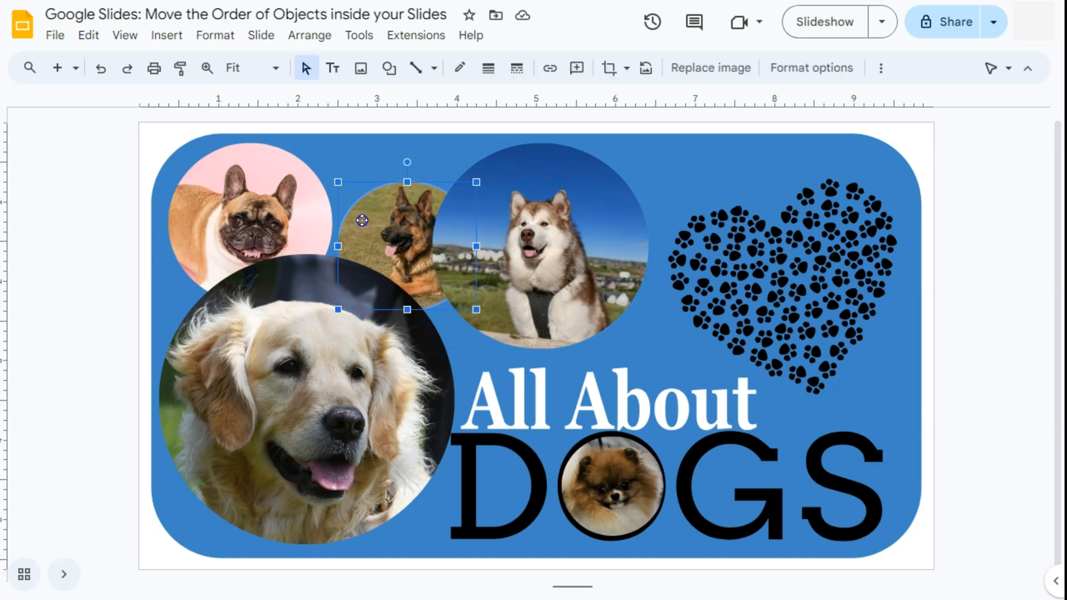
{"action": "left_click", "coordinate": [265, 209]}
{"action": "left_click", "coordinate": [294, 355]}
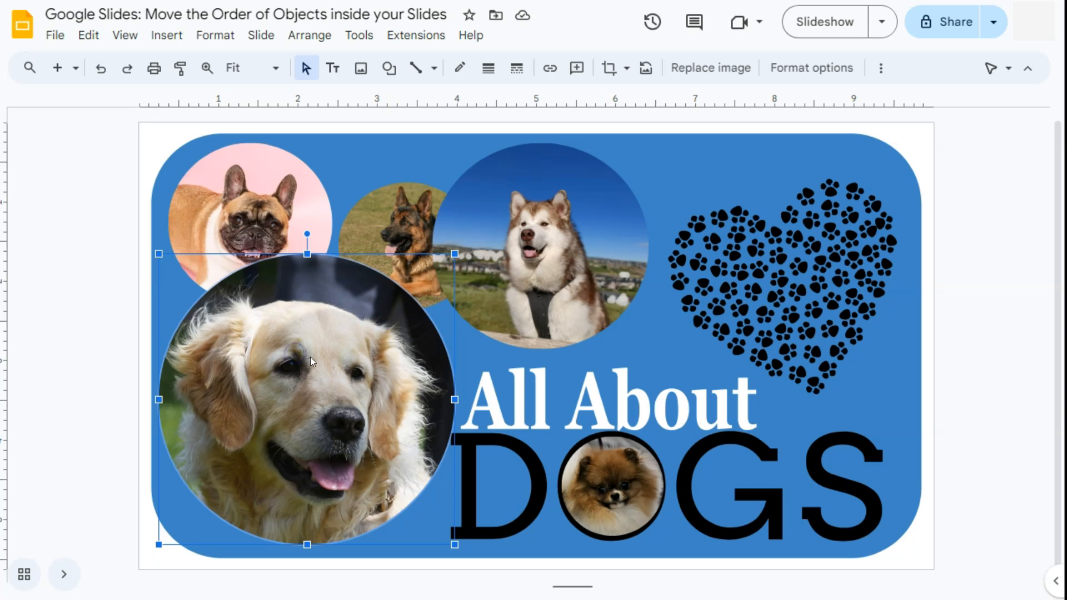
{"action": "left_click", "coordinate": [363, 210]}
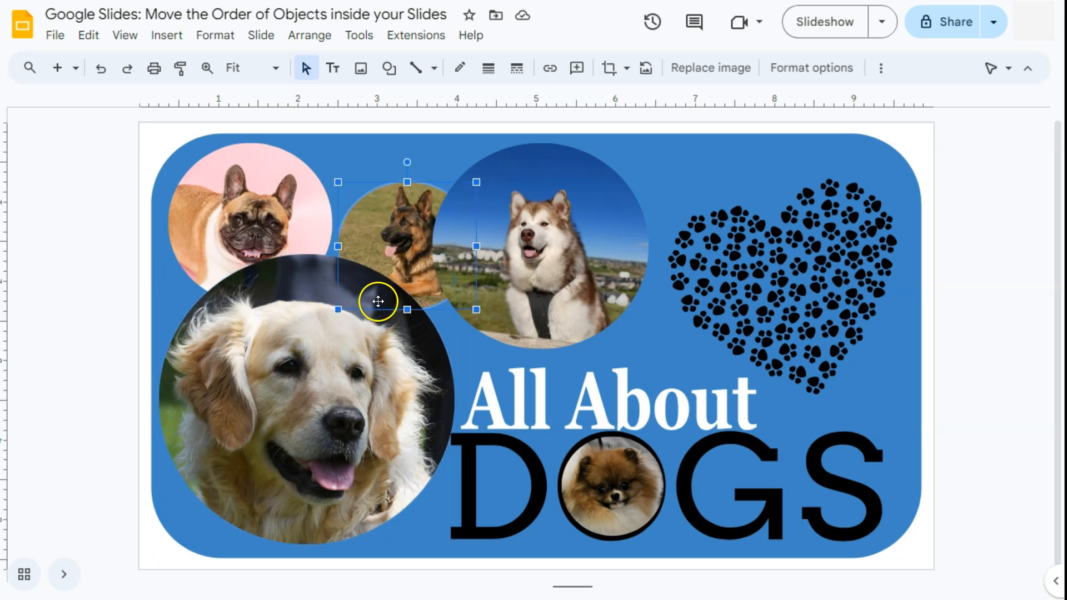
{"action": "right_click", "coordinate": [383, 225]}
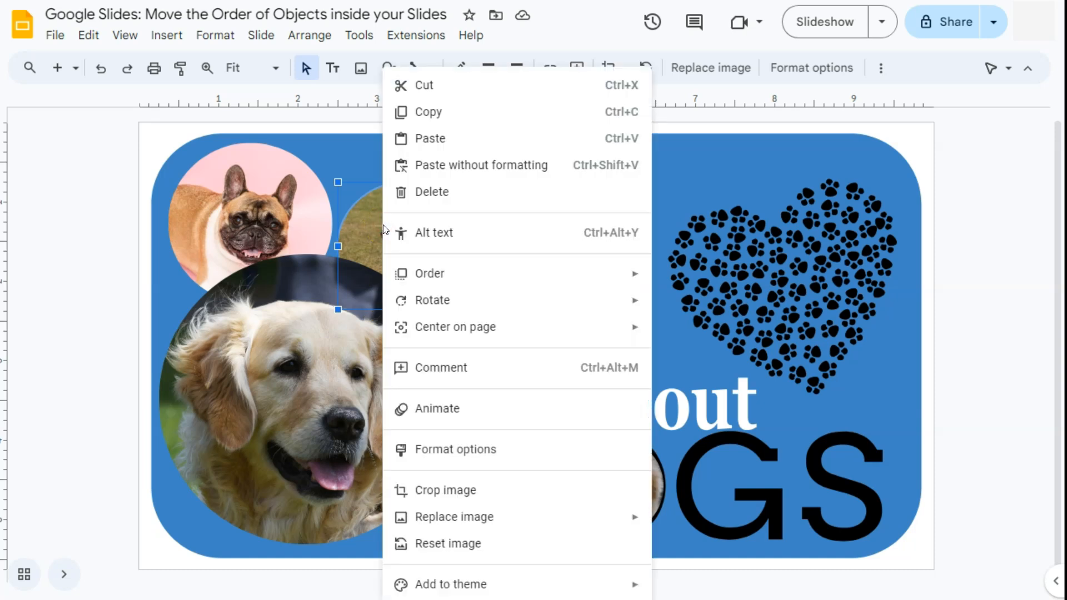
{"action": "mouse_move", "coordinate": [413, 272]}
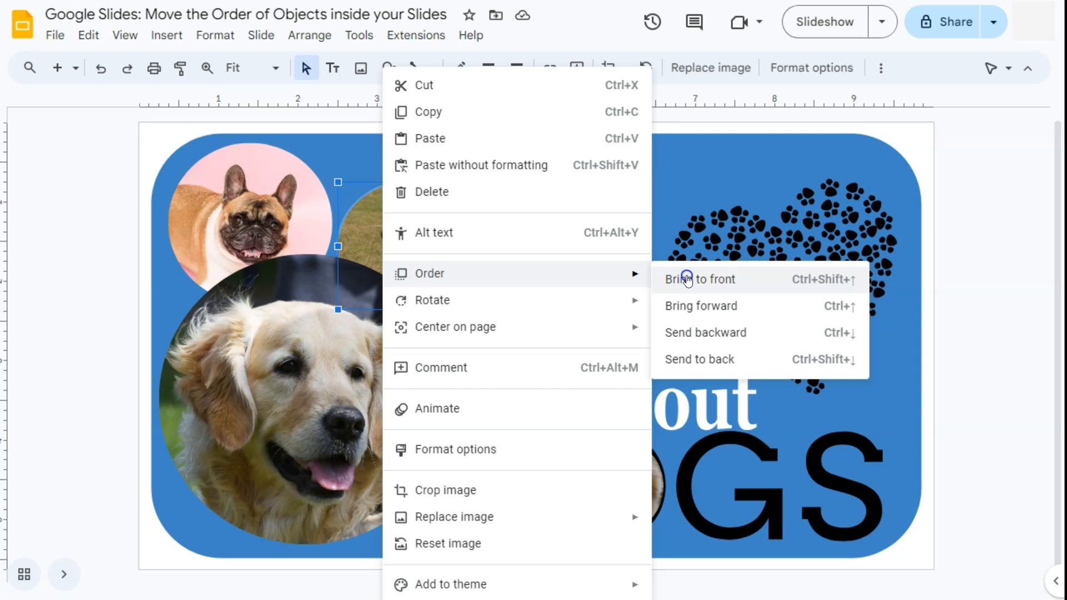
{"action": "left_click", "coordinate": [688, 280]}
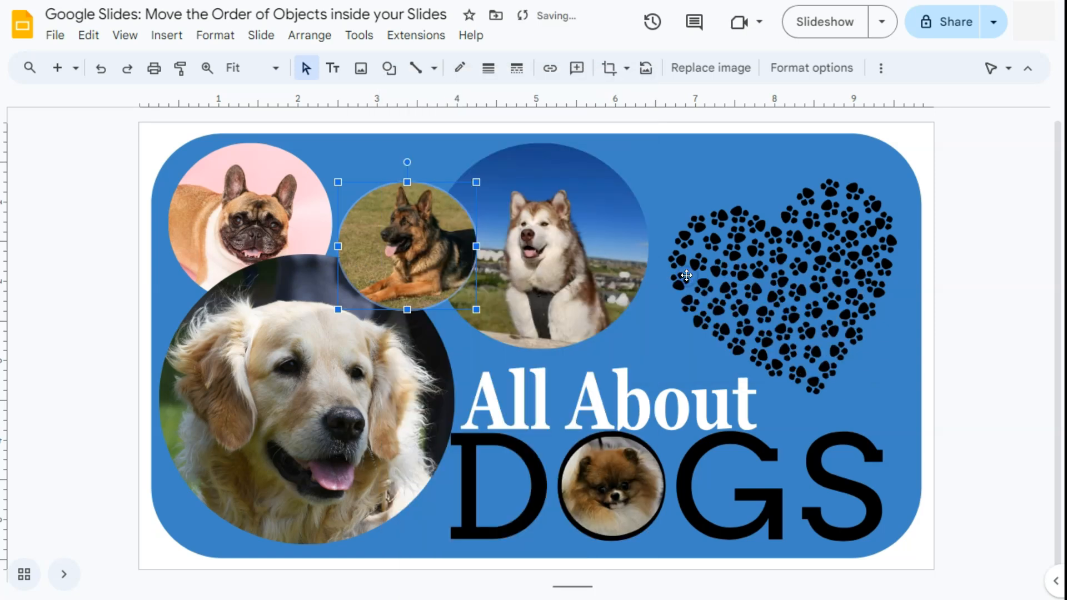
Step: Bring the French bulldog photo forward one layer at a time until it sits above the golden retriever photo
{"action": "left_click", "coordinate": [251, 228]}
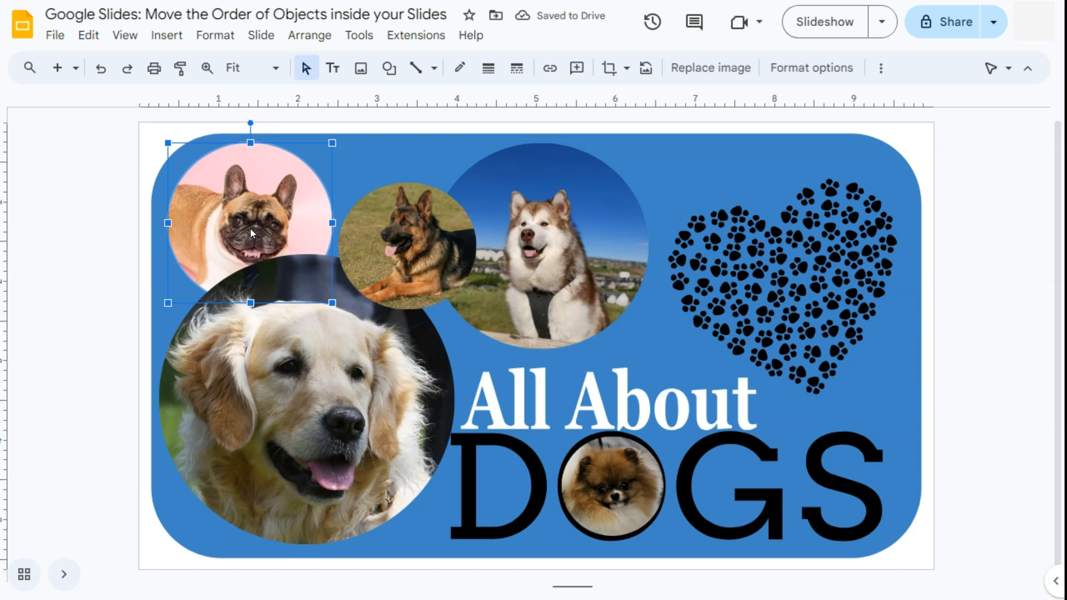
{"action": "right_click", "coordinate": [250, 231]}
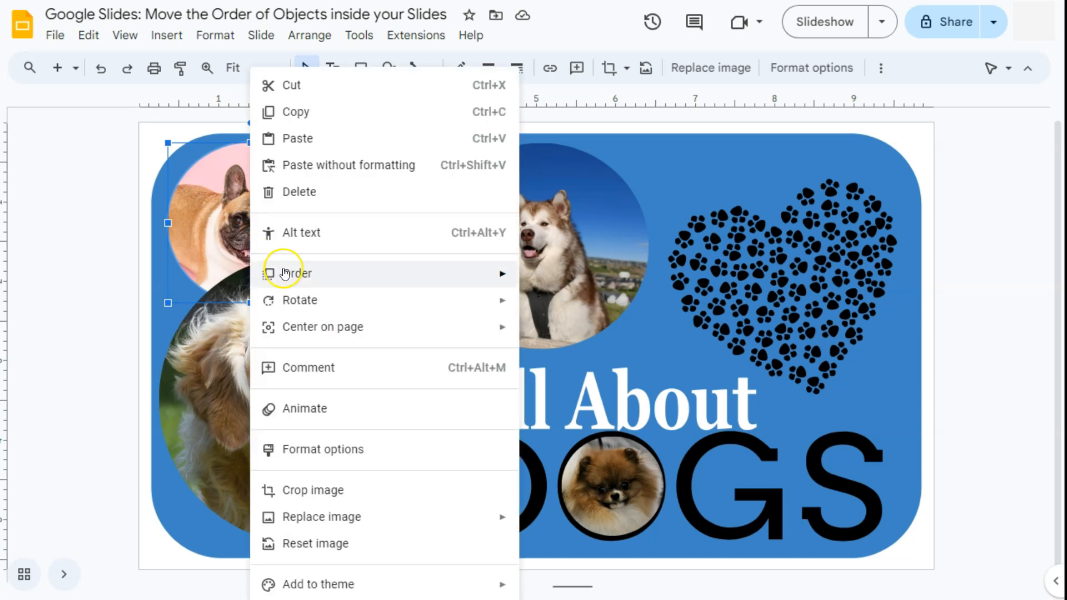
{"action": "mouse_move", "coordinate": [284, 273]}
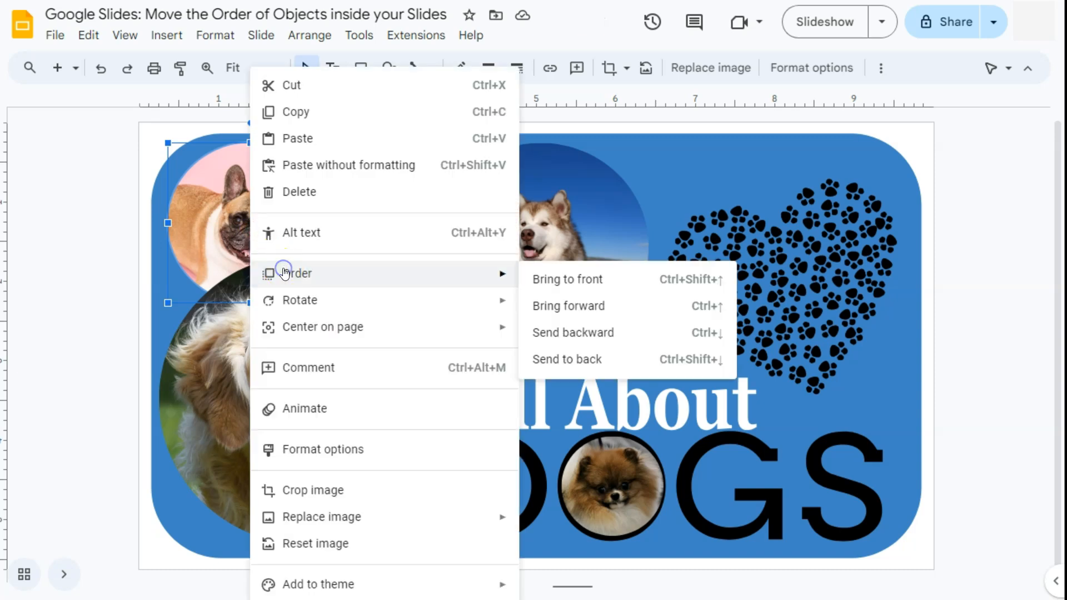
{"action": "left_click", "coordinate": [594, 306]}
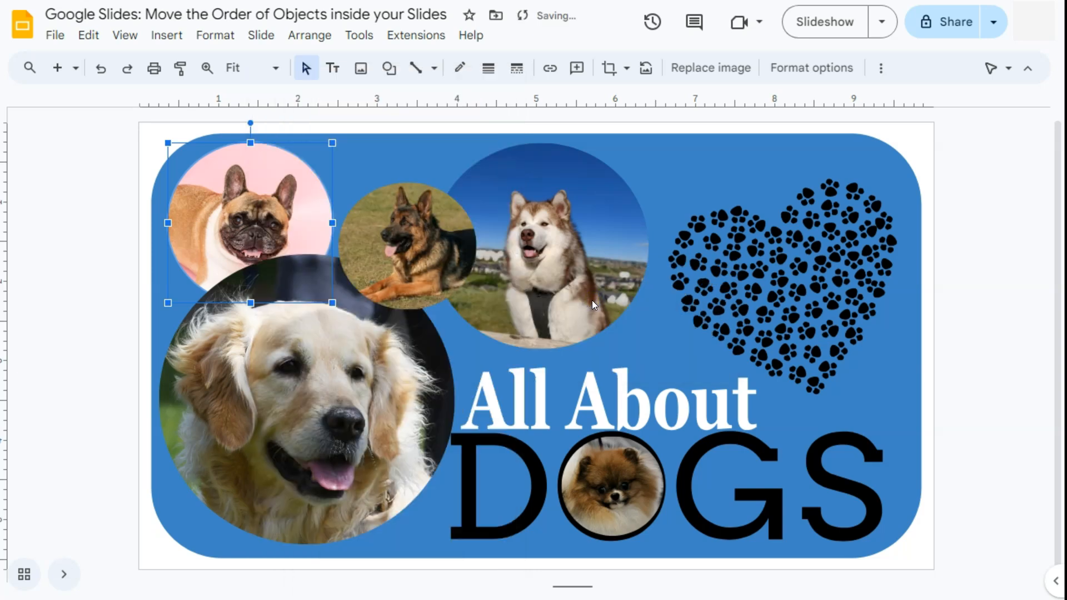
{"action": "right_click", "coordinate": [239, 217]}
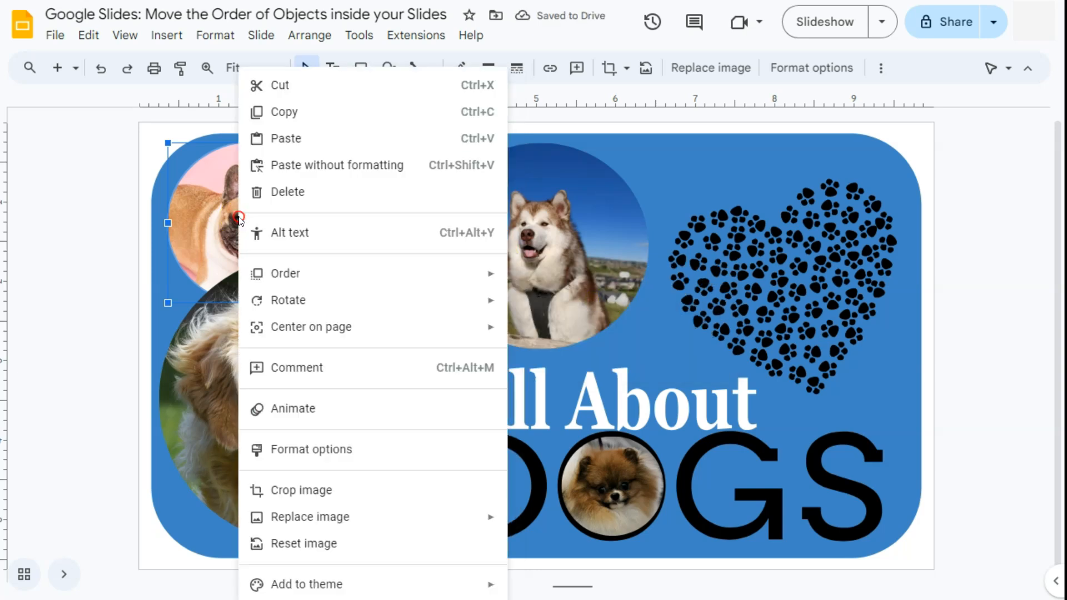
{"action": "mouse_move", "coordinate": [284, 273]}
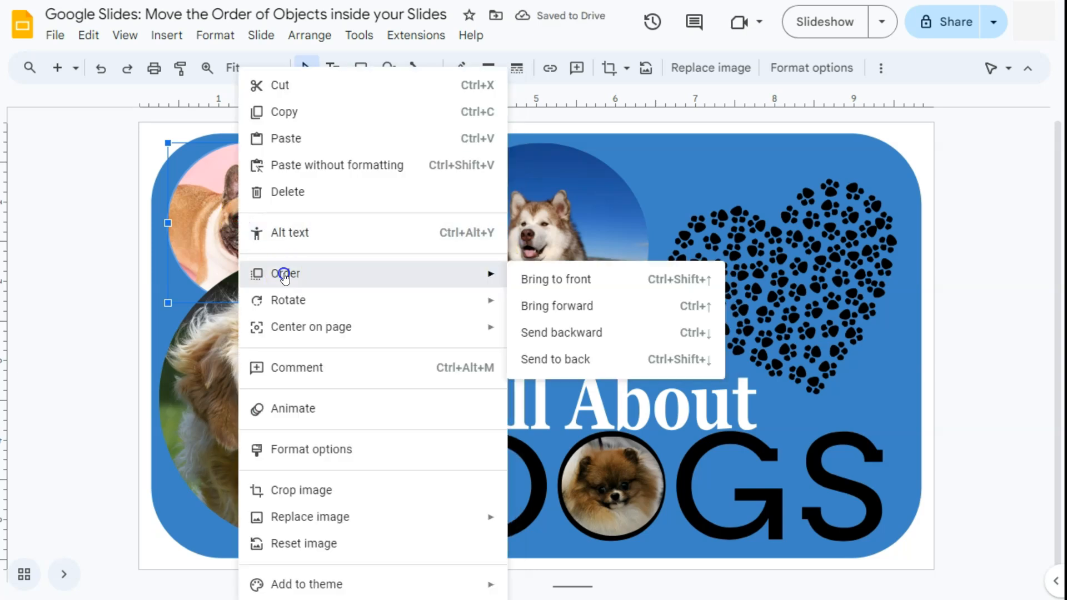
{"action": "left_click", "coordinate": [538, 306]}
{"action": "right_click", "coordinate": [248, 194]}
{"action": "left_click", "coordinate": [545, 305]}
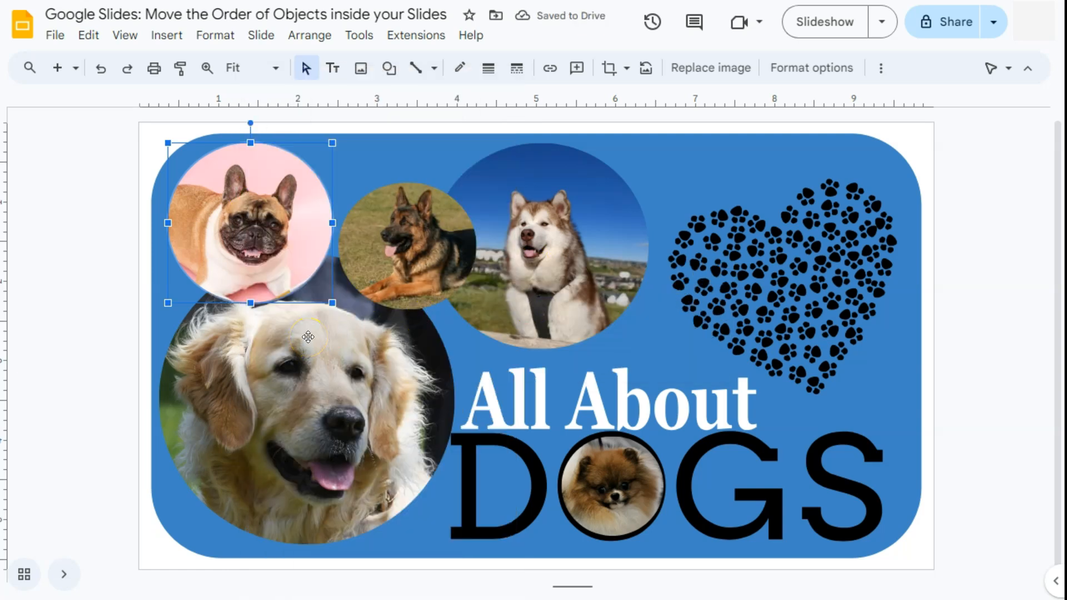
{"action": "left_click", "coordinate": [90, 309]}
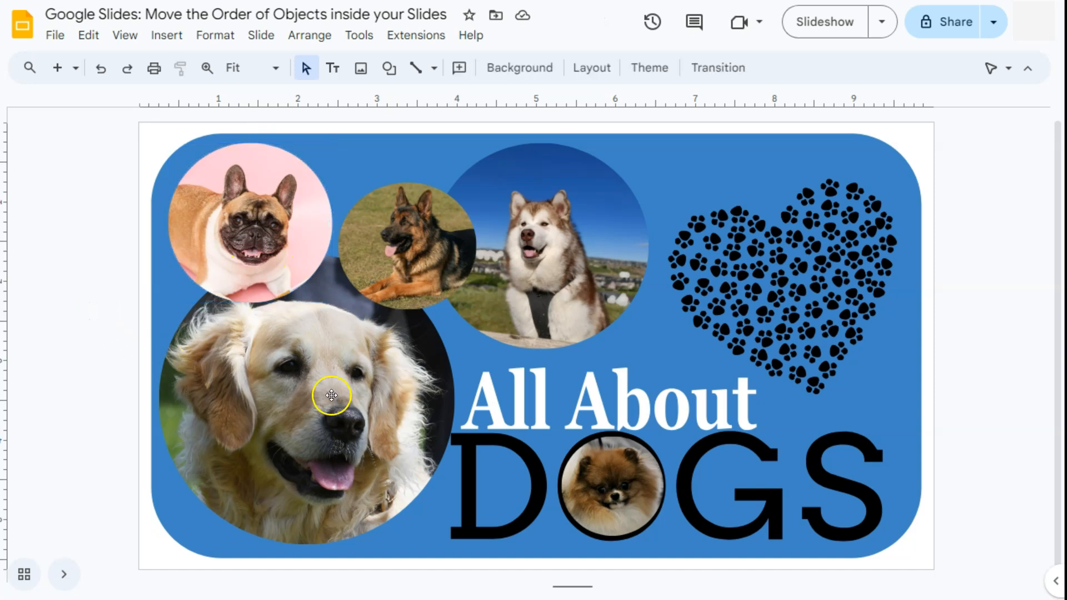
Step: Shrink the French bulldog photo slightly from its lower corner and shift it a little to the right
{"action": "left_click", "coordinate": [268, 247]}
{"action": "left_click_drag", "start_coordinate": [332, 303], "coordinate": [315, 286]}
{"action": "left_click_drag", "start_coordinate": [265, 223], "coordinate": [287, 223]}
{"action": "left_click", "coordinate": [112, 260]}
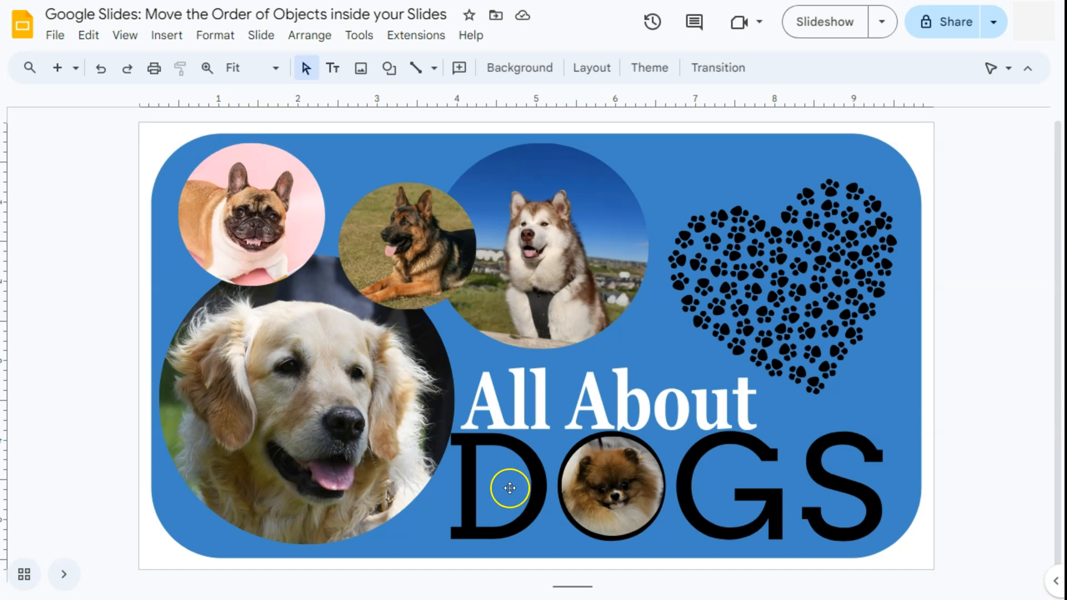
Step: Bring the DOGS text to the front so that its letter O frames the Pomeranian photo
{"action": "left_click", "coordinate": [725, 495]}
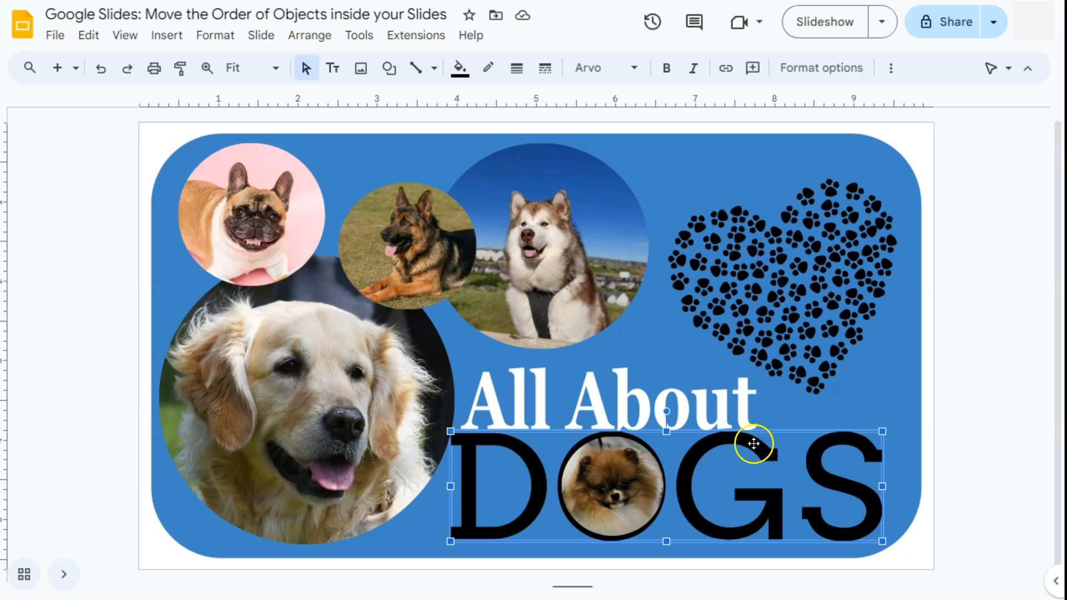
{"action": "right_click", "coordinate": [771, 498]}
{"action": "mouse_move", "coordinate": [836, 337]}
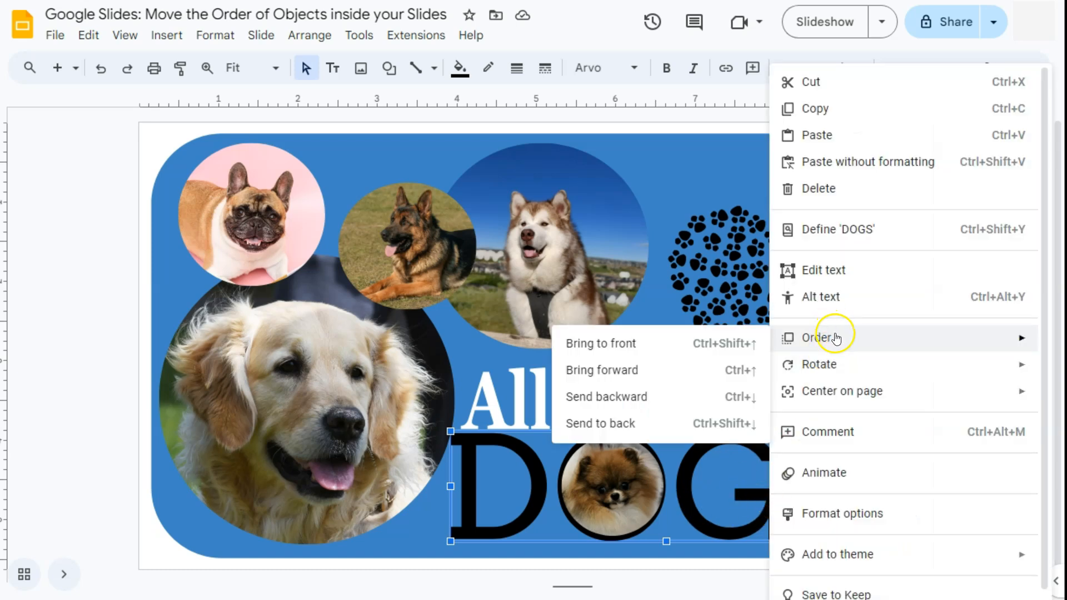
{"action": "left_click", "coordinate": [643, 342]}
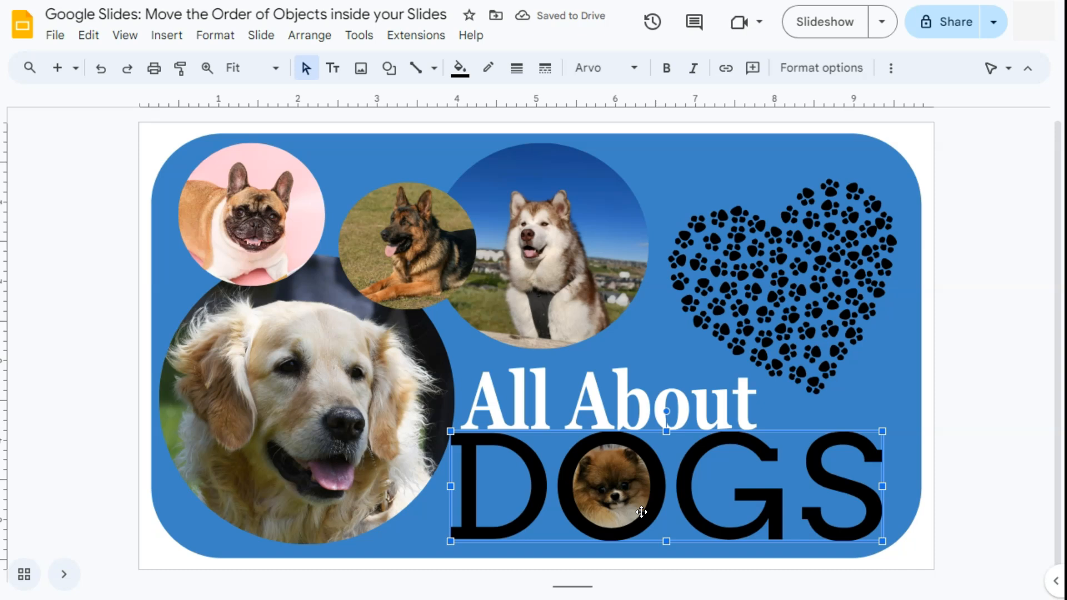
{"action": "left_click", "coordinate": [577, 288]}
{"action": "left_click", "coordinate": [672, 506]}
{"action": "left_click", "coordinate": [992, 414]}
Step: Go to the "Travel Fun Facts" slide and select the black city skyline image
{"action": "scroll", "coordinate": [992, 414], "scroll_direction": "up", "scroll_amount": 2}
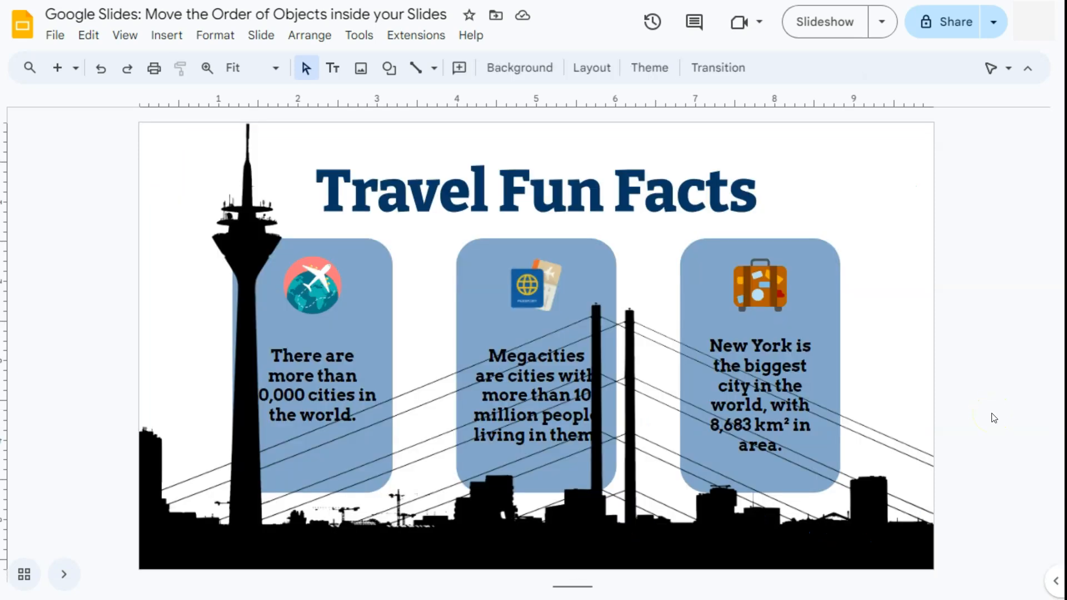
{"action": "left_click", "coordinate": [877, 515]}
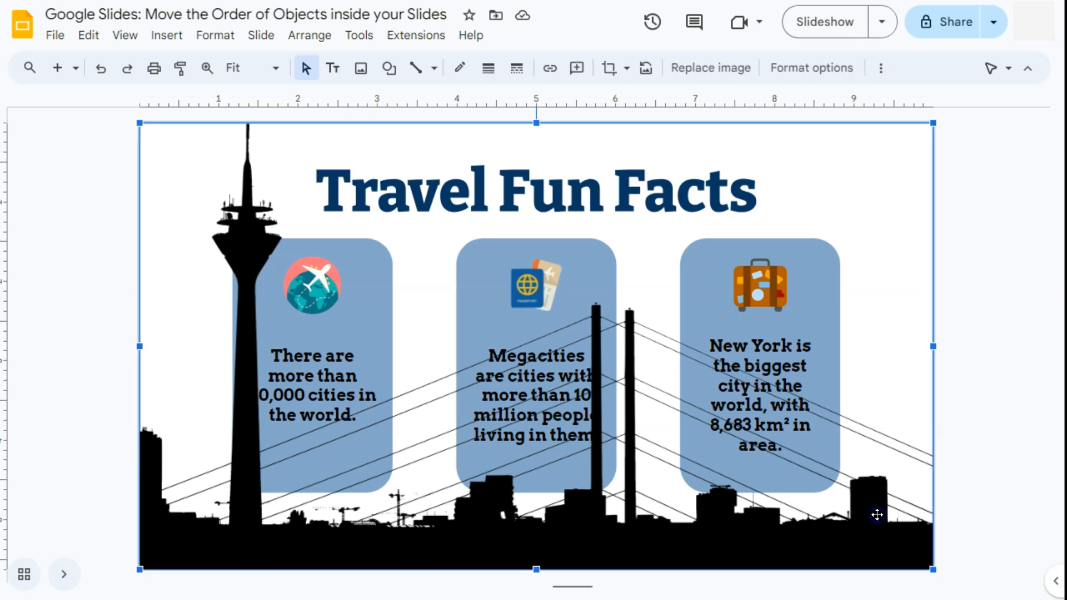